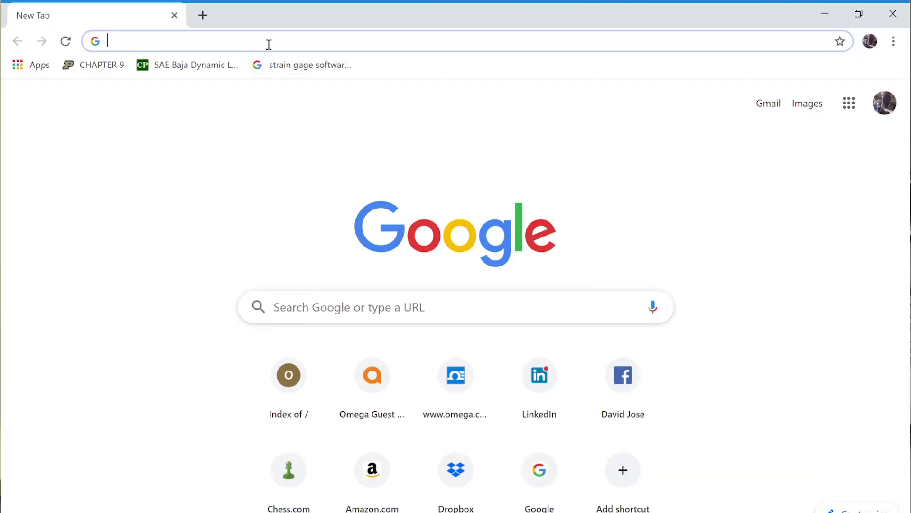
text(ftp.omega.com)
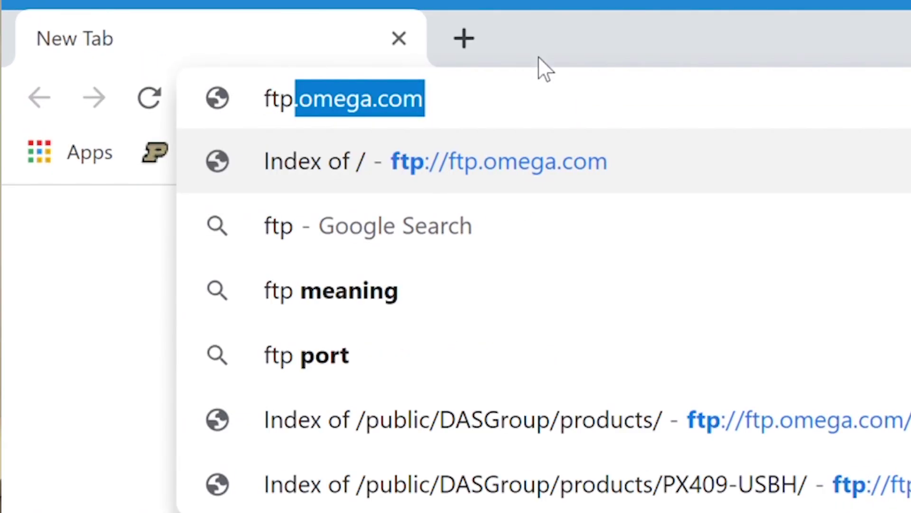
Browse ftp.omega.com through public, DASGroup and products to the PX409-USBH folder
click(590, 183)
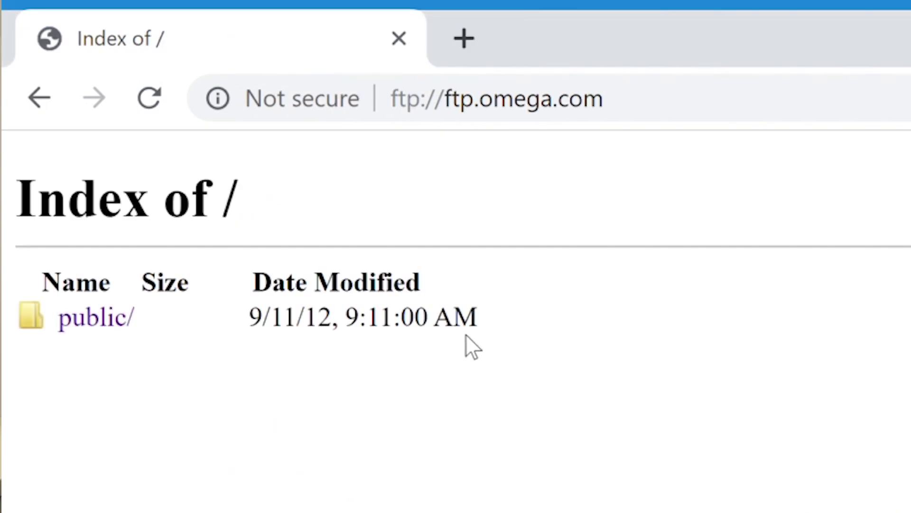
click(107, 329)
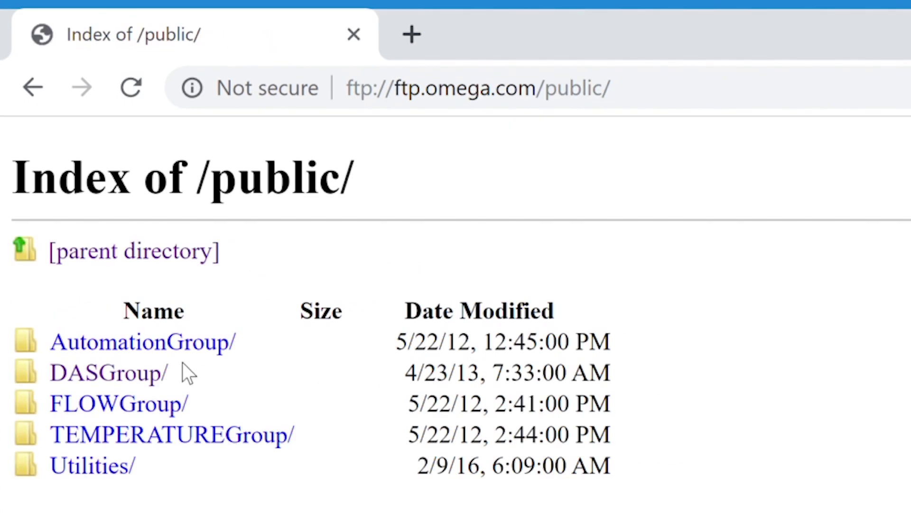
click(152, 373)
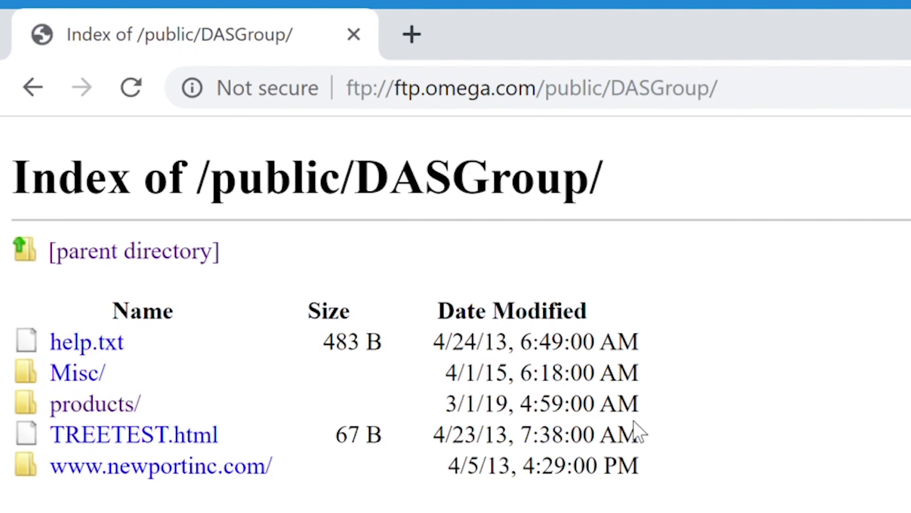
click(118, 410)
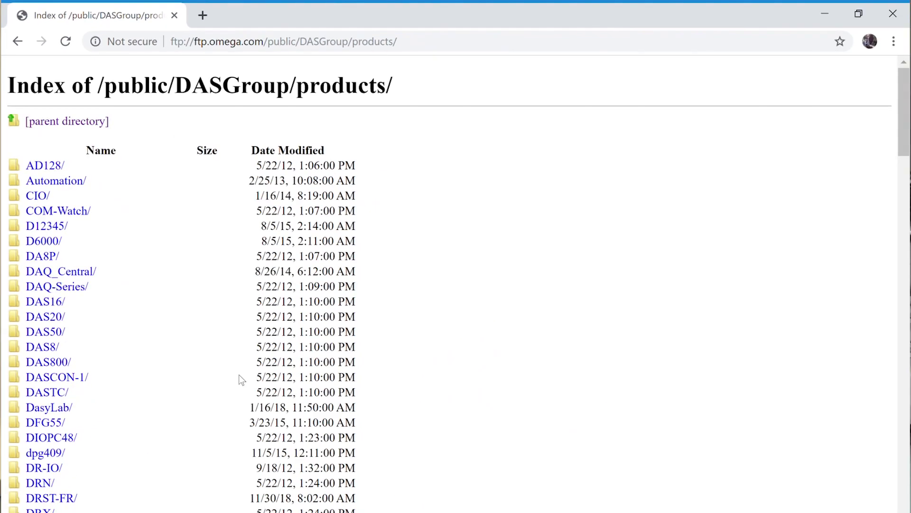
scroll(239, 375, down, 10)
scroll(239, 378, down, 2)
scroll(239, 378, down, 6)
scroll(239, 378, down, 6)
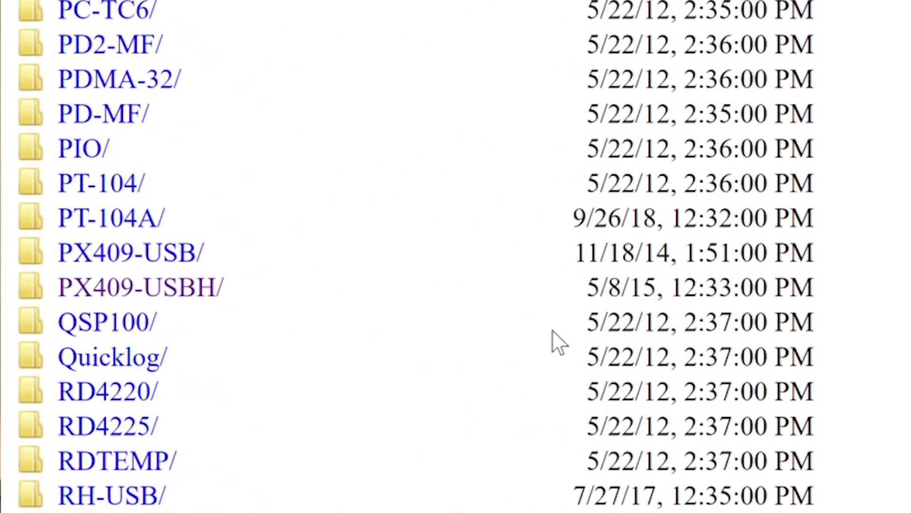
click(204, 289)
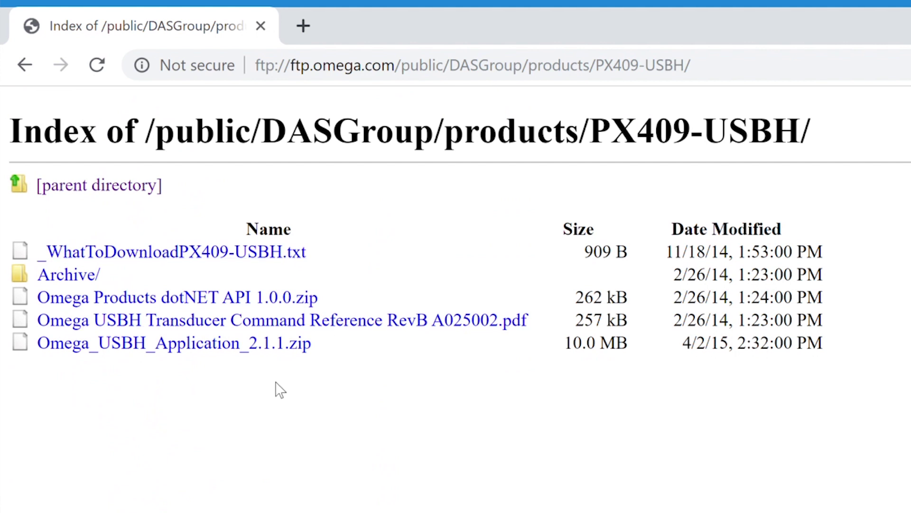
Download Omega_USBH_Application_2.1.1.zip and extract its files into the Downloads folder
click(240, 349)
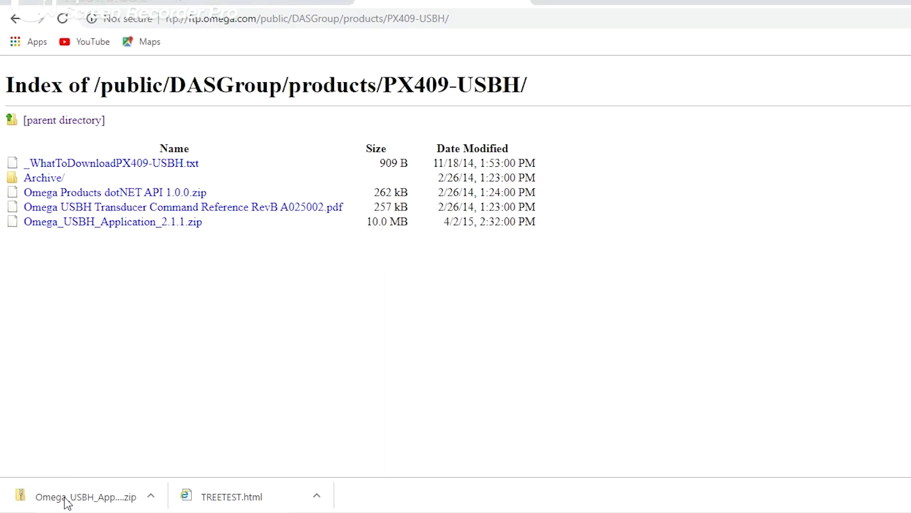
click(66, 499)
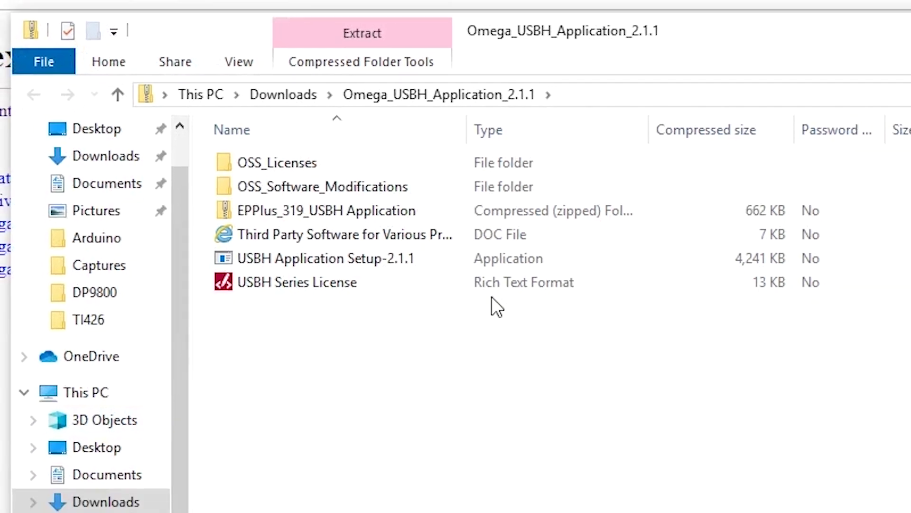
double_click(285, 215)
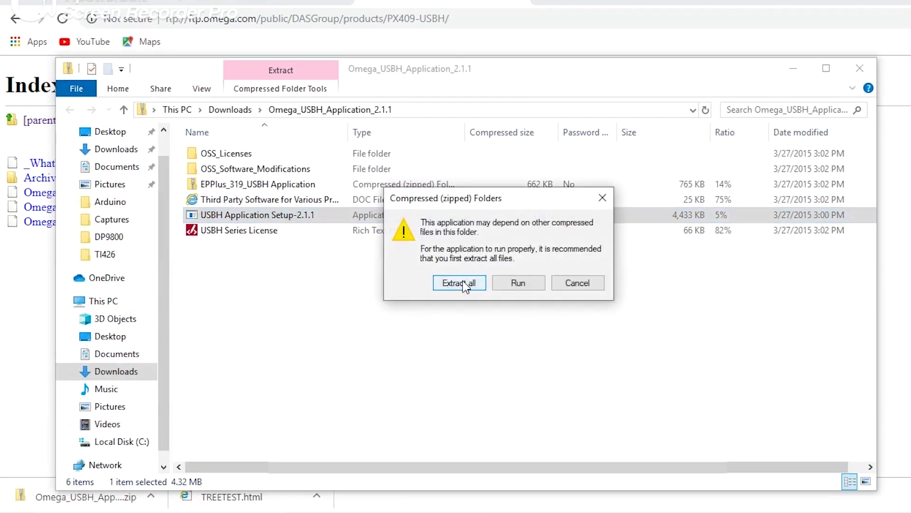
click(461, 283)
click(631, 395)
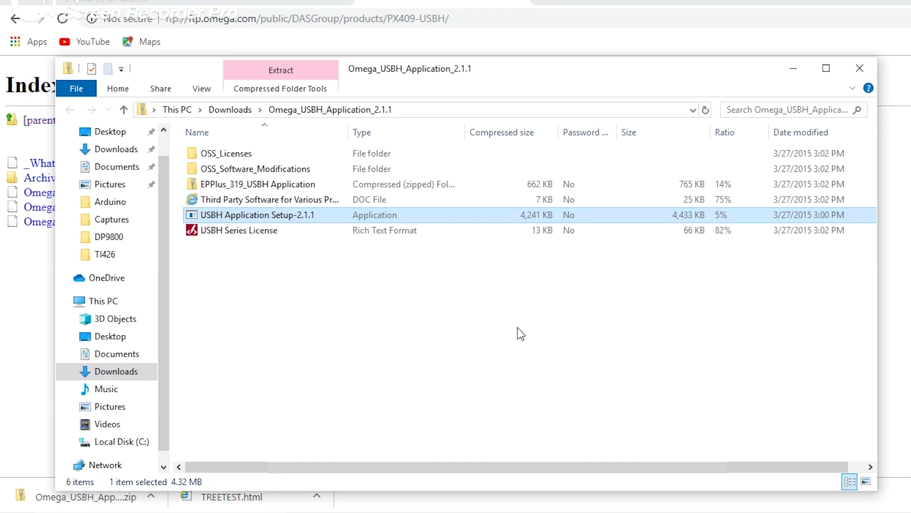
Install USBH Application Setup-2.1.1 with the license accepted, then launch the application
double_click(283, 217)
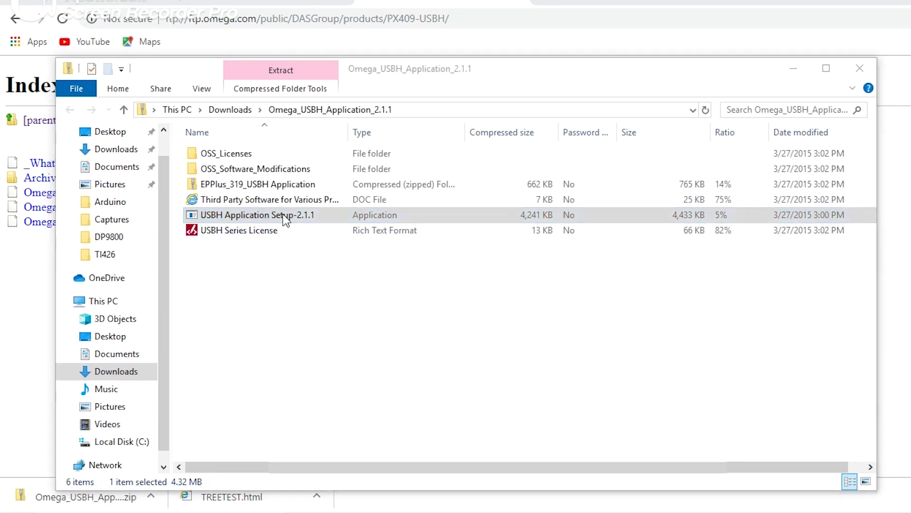
click(509, 284)
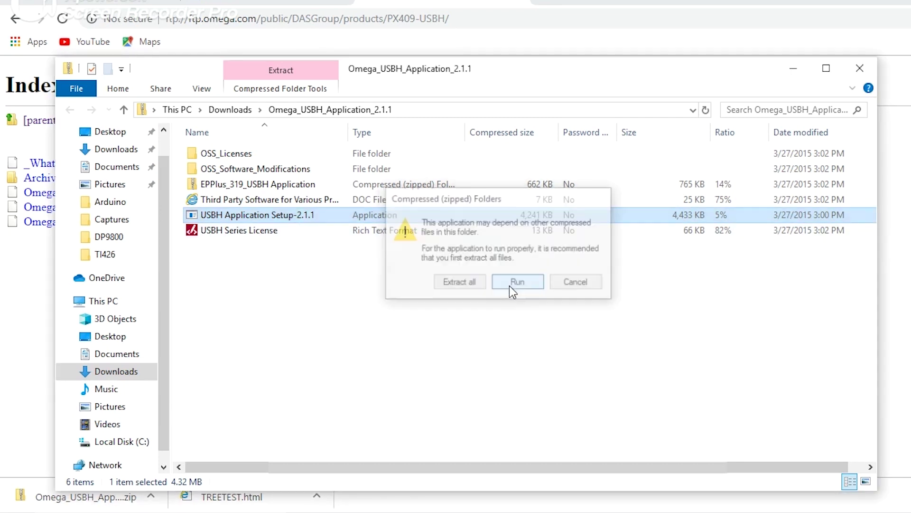
click(481, 318)
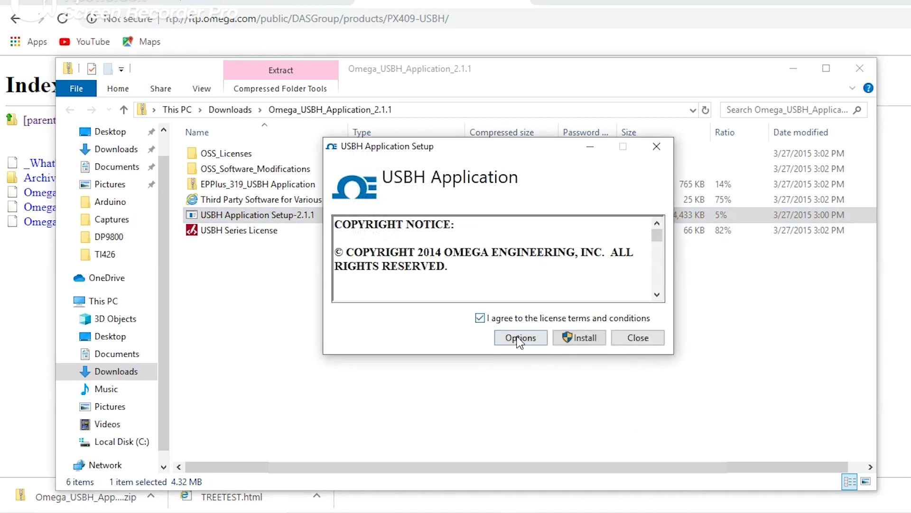
click(581, 338)
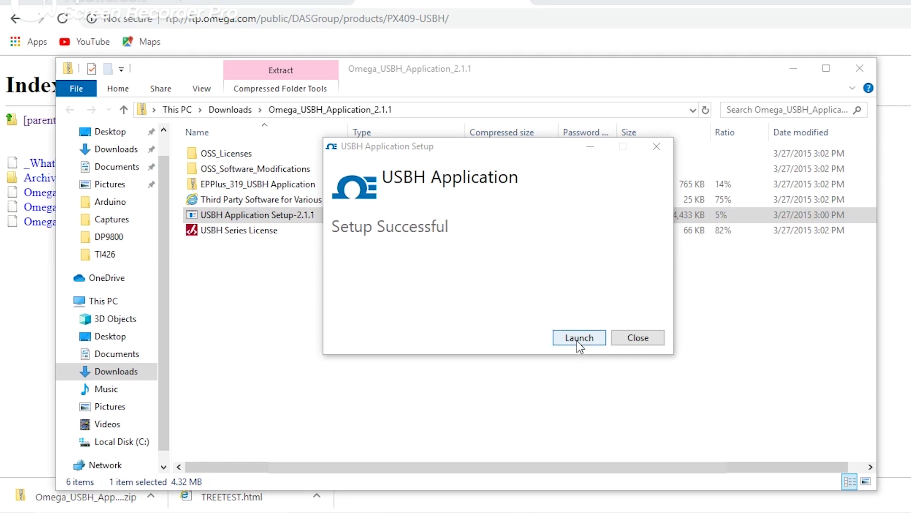
click(580, 339)
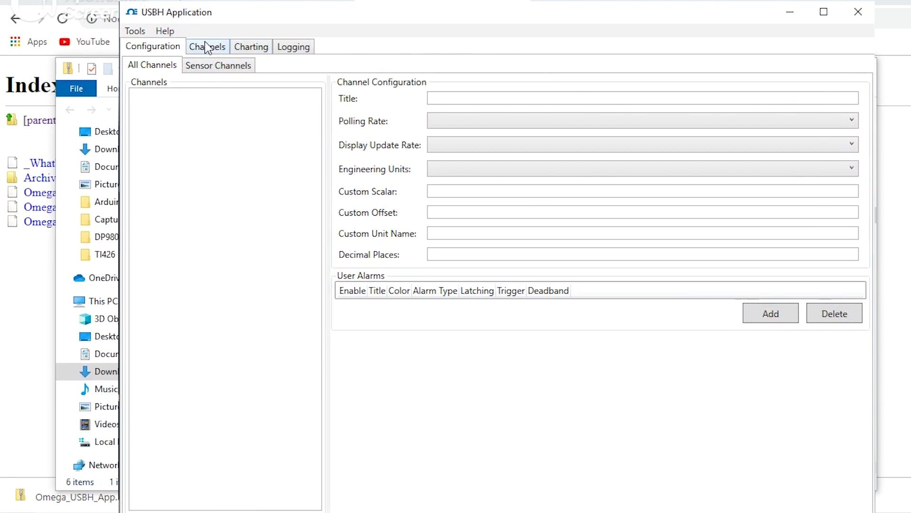
Add the USBINF (609140) sensor from the Sensor List and view its live lb reading
click(134, 30)
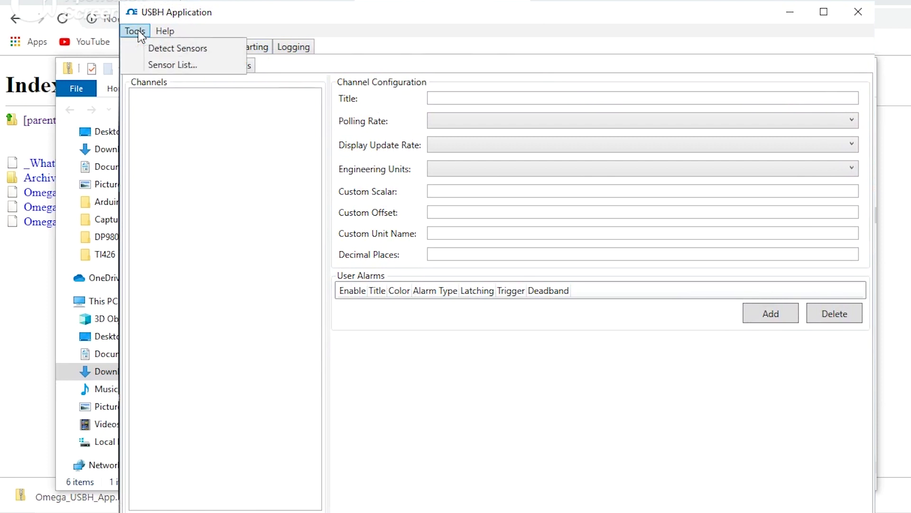
click(164, 63)
mouse_move(182, 68)
mouse_down()
mouse_move(318, 112)
mouse_move(480, 28)
mouse_up()
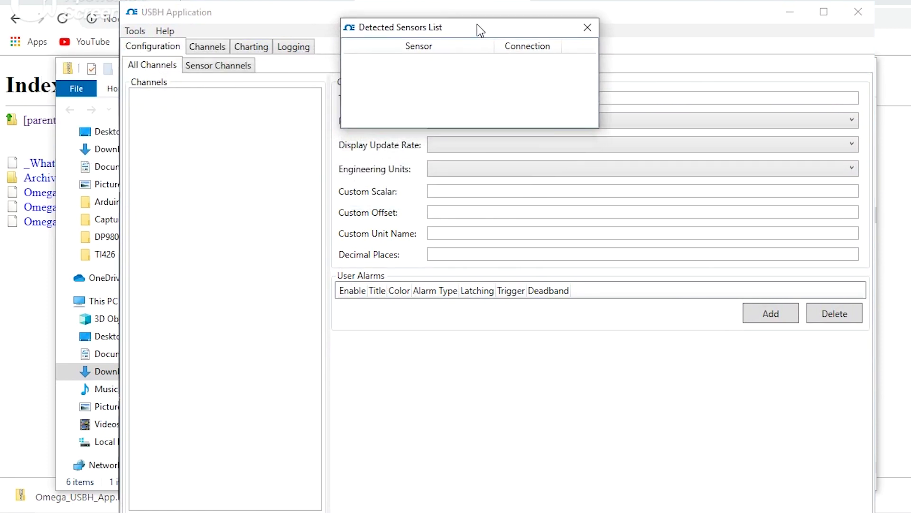
click(378, 62)
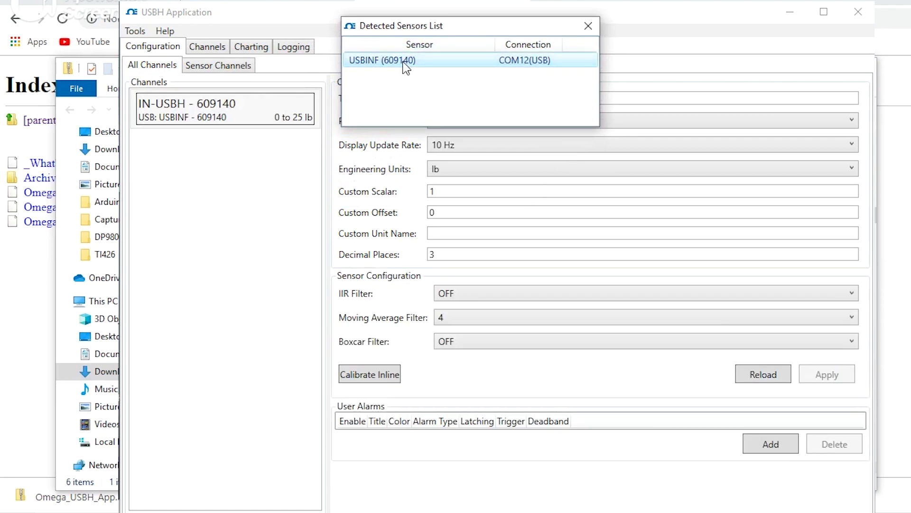
click(589, 27)
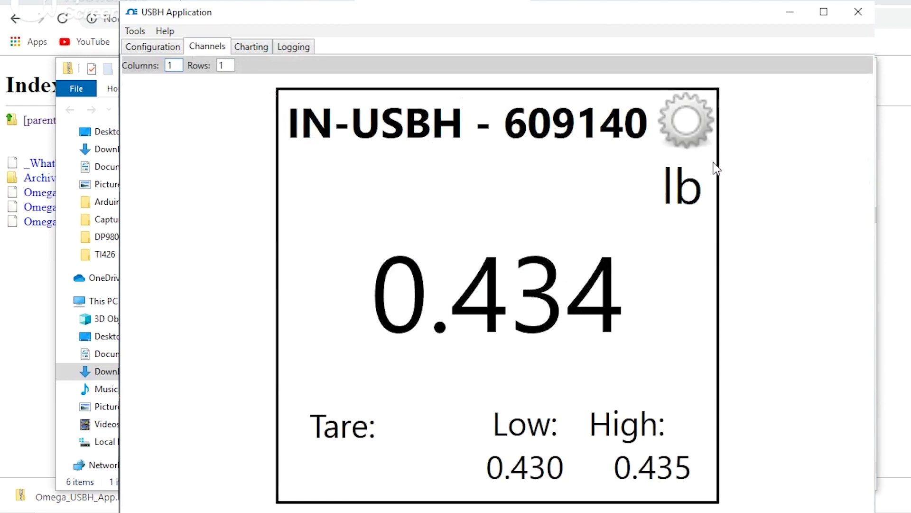
Tare the IN-USBH channel from its gear menu, recording a 0.432 lb tare
click(693, 127)
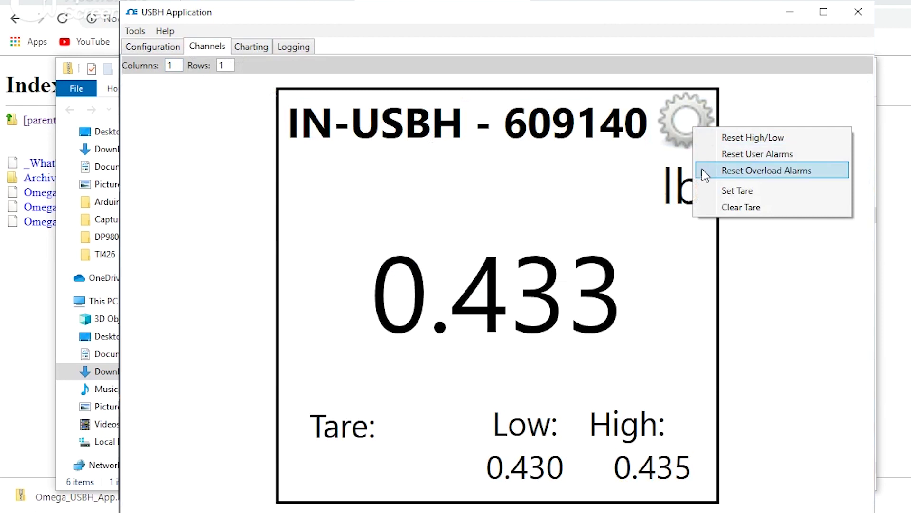
click(746, 193)
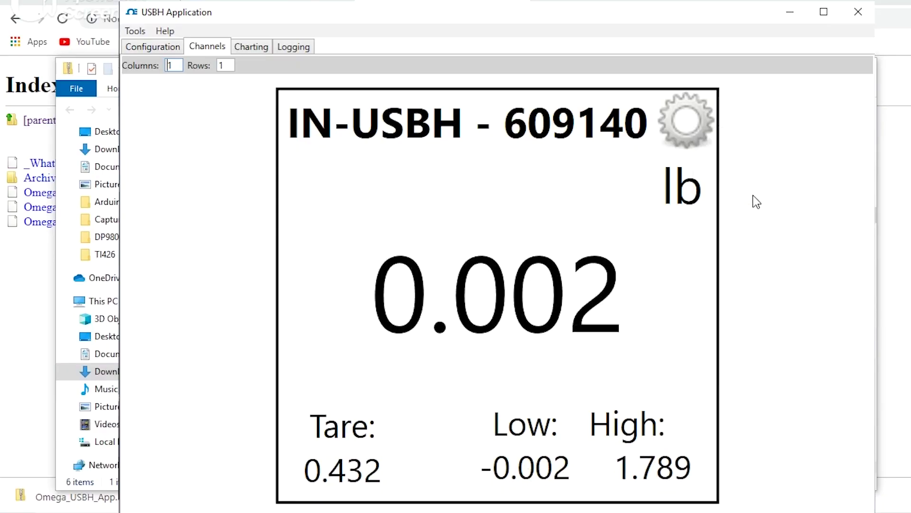
Start a live chart of the IN-USBH - 609140 channel's readings
click(249, 49)
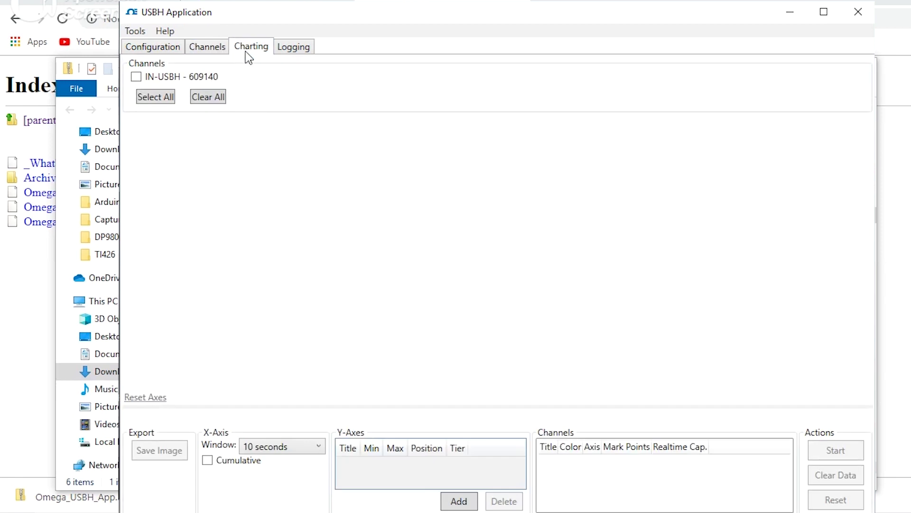
click(137, 77)
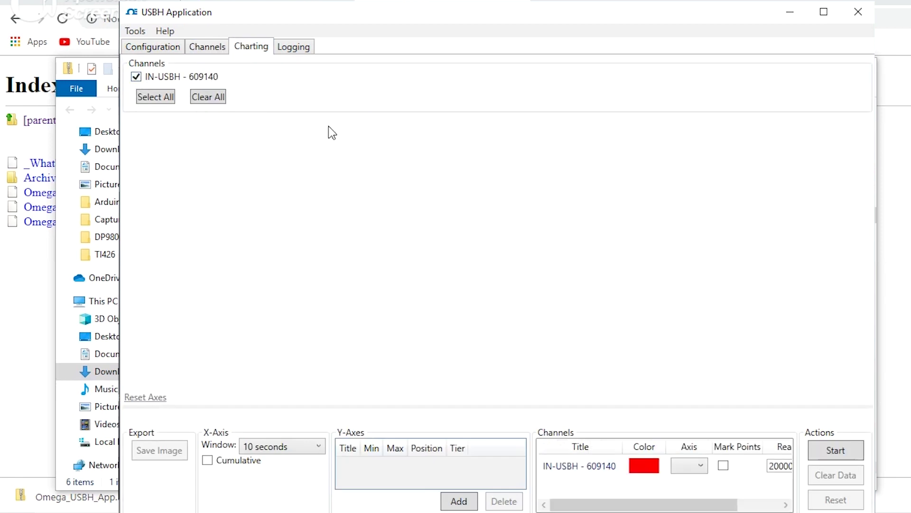
click(836, 450)
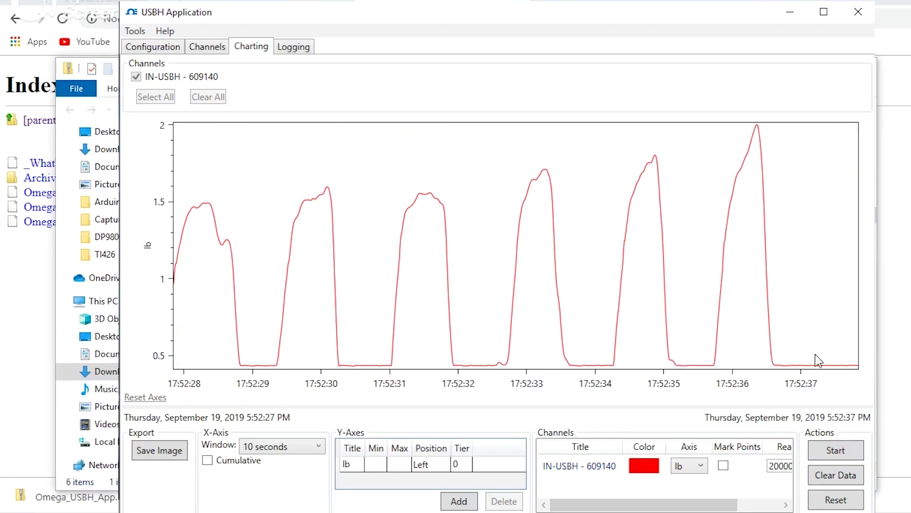
Clear and discard all plotted graph data
click(830, 477)
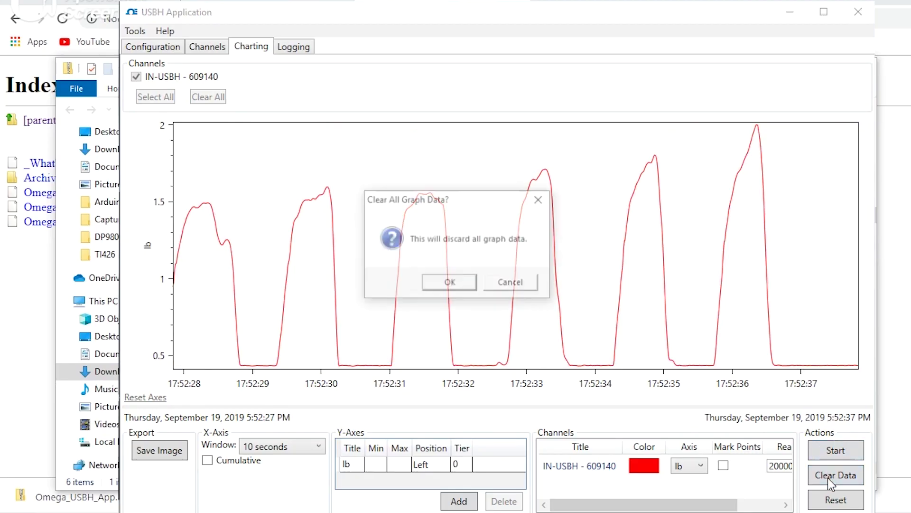
click(453, 283)
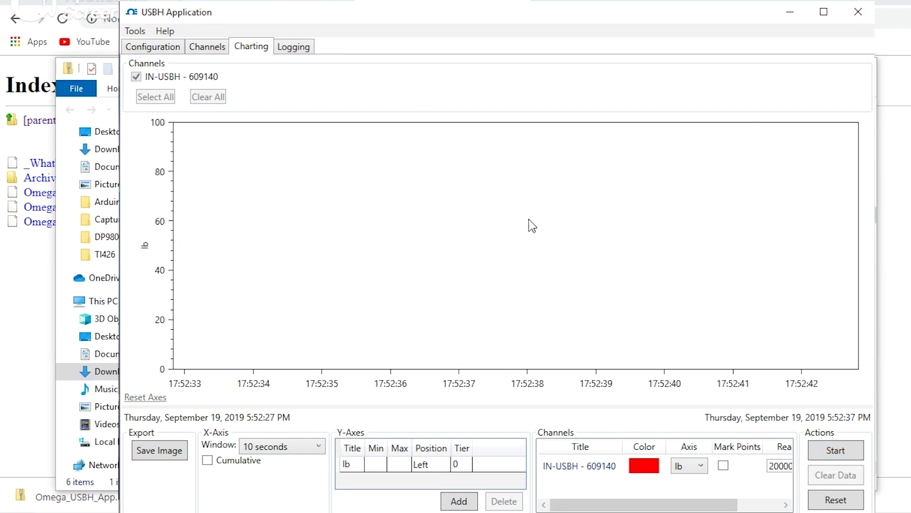
click(305, 51)
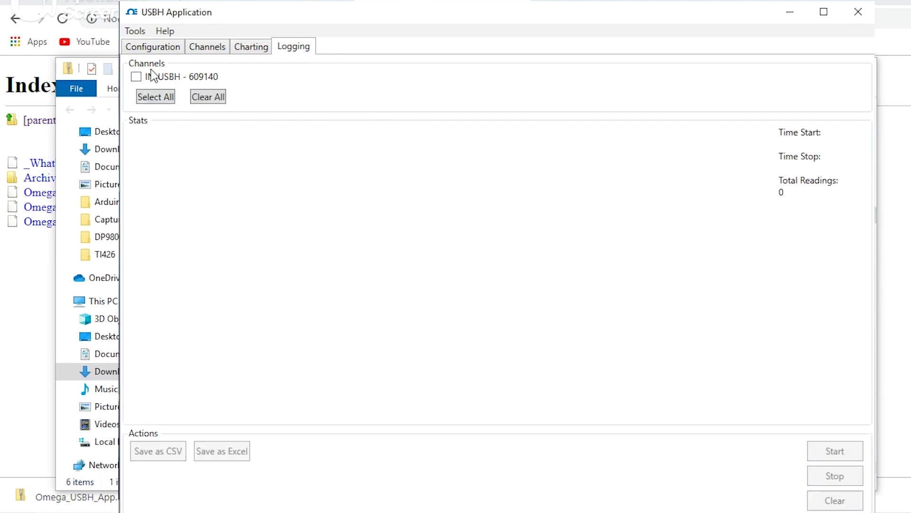
Start logging the IN-USBH - 609140 channel, capturing 301 readings so far
click(136, 77)
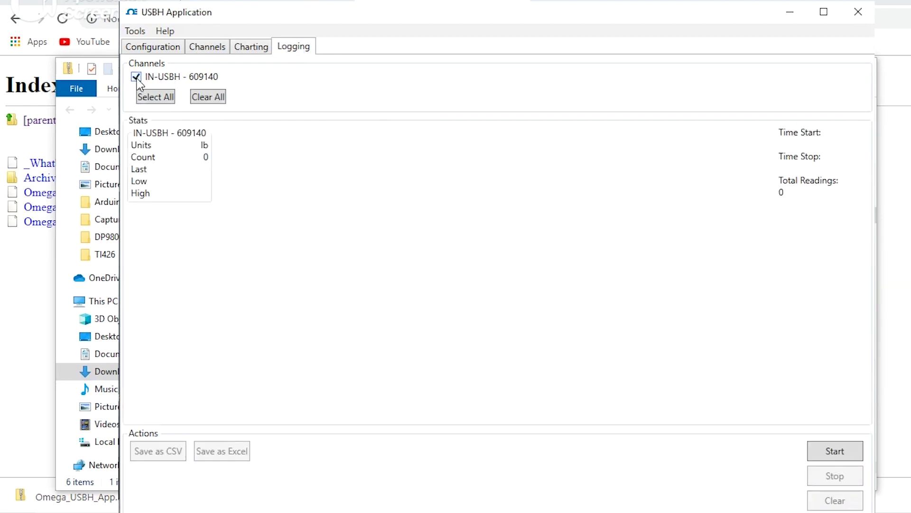
click(840, 453)
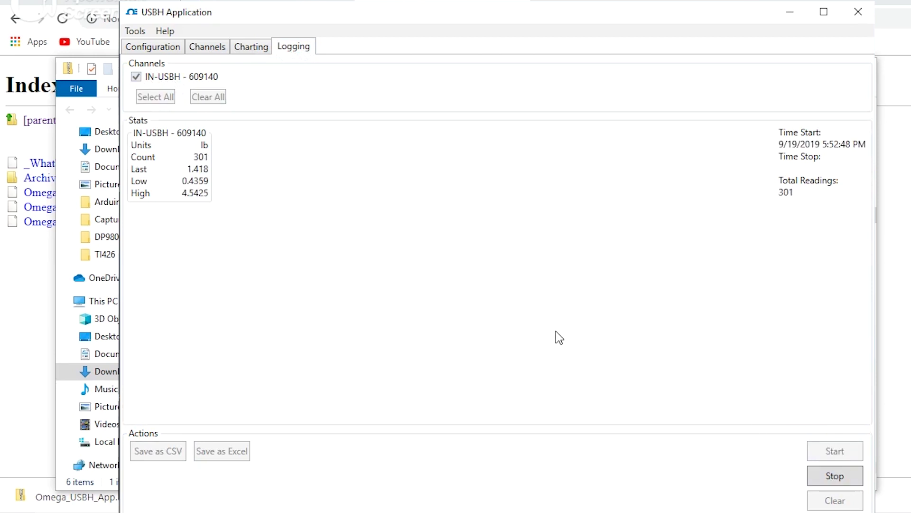